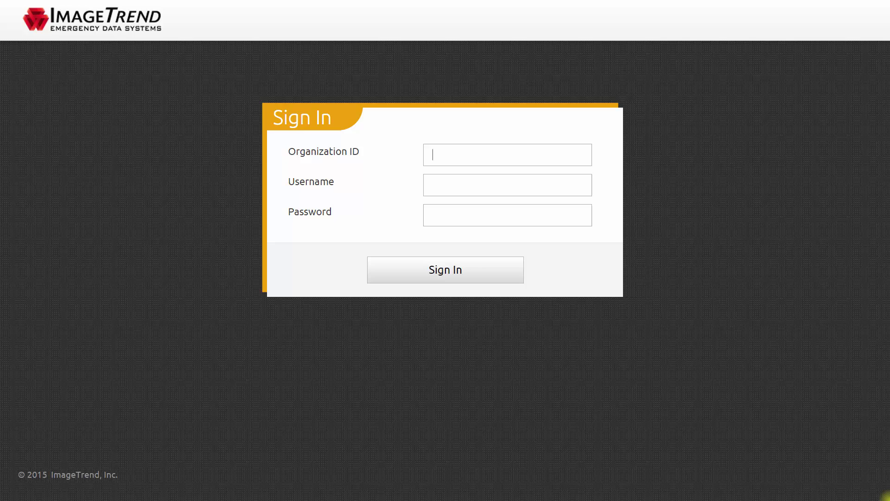
Enter organization ID 'oregon', the username and the account password on the login page
type("oregon")
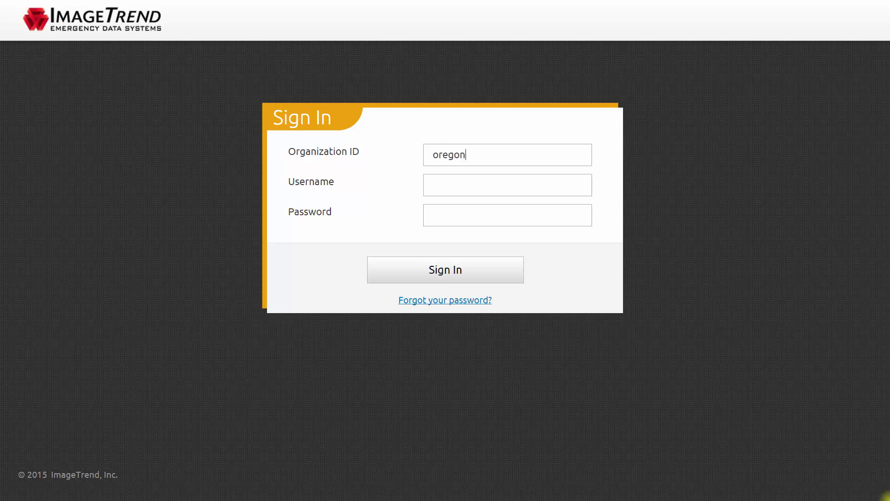
left_click(507, 185)
type("sampleuser")
left_click(508, 215)
type("••••••")
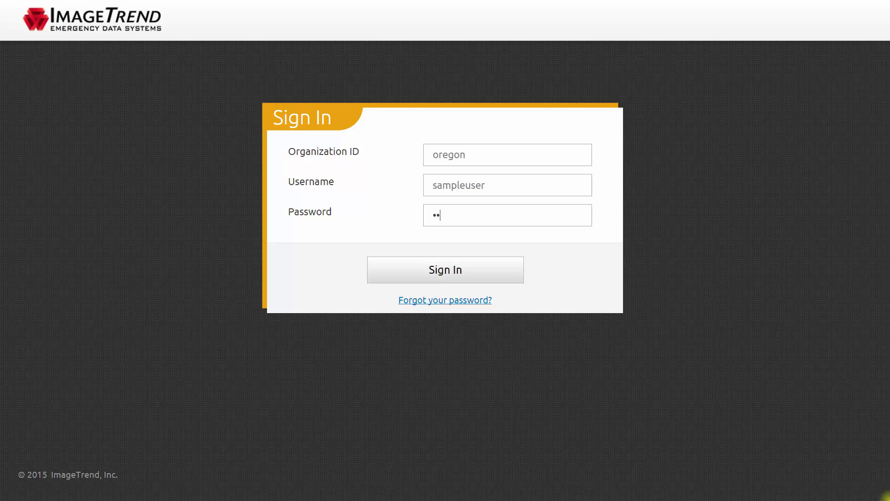
type("••••")
Sign in, accept the data privacy statement, and open the admin Tools menu
left_click(513, 282)
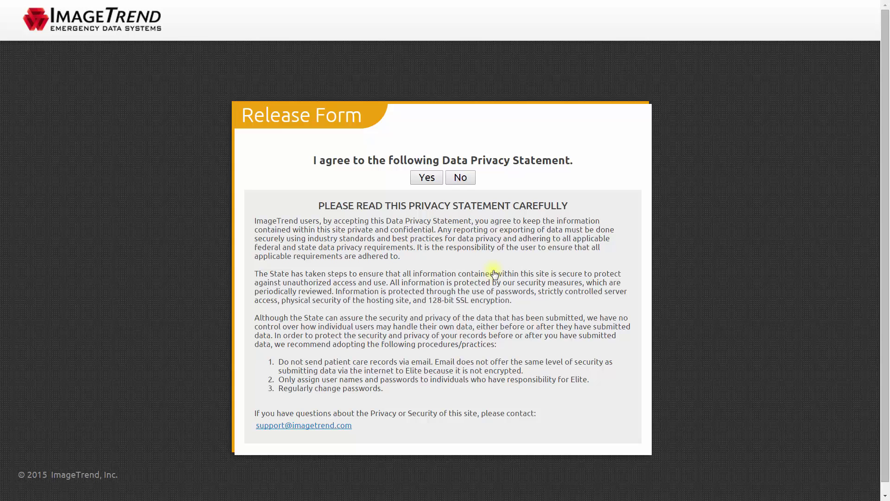
left_click(427, 178)
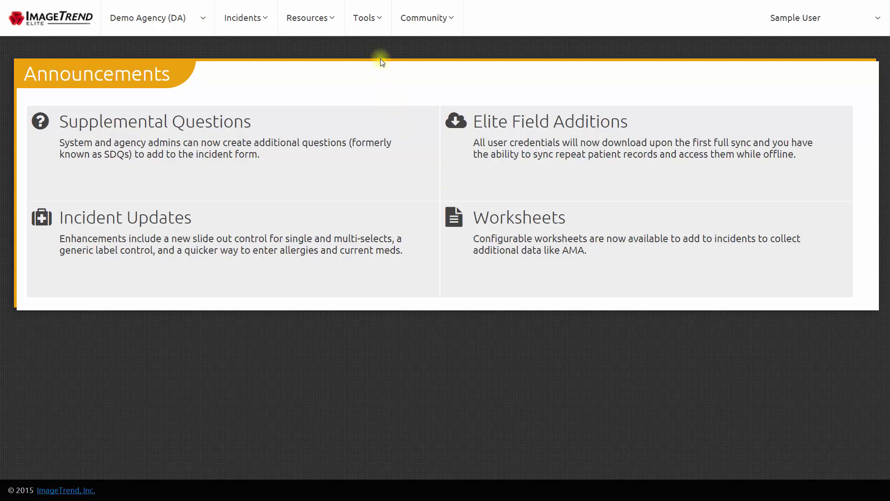
left_click(376, 22)
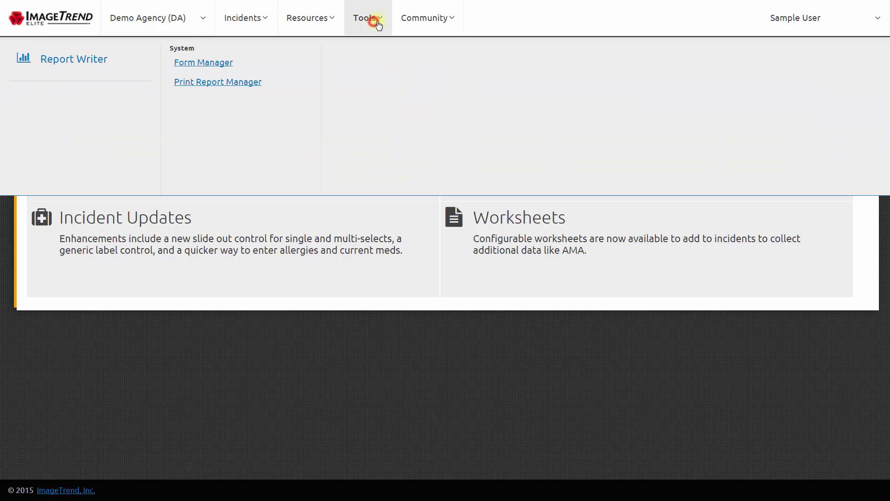
Open Form Manager and review the EMS - Oregon, EMS - Oregon+ and EMS - Oregon Non-transport forms
left_click(243, 66)
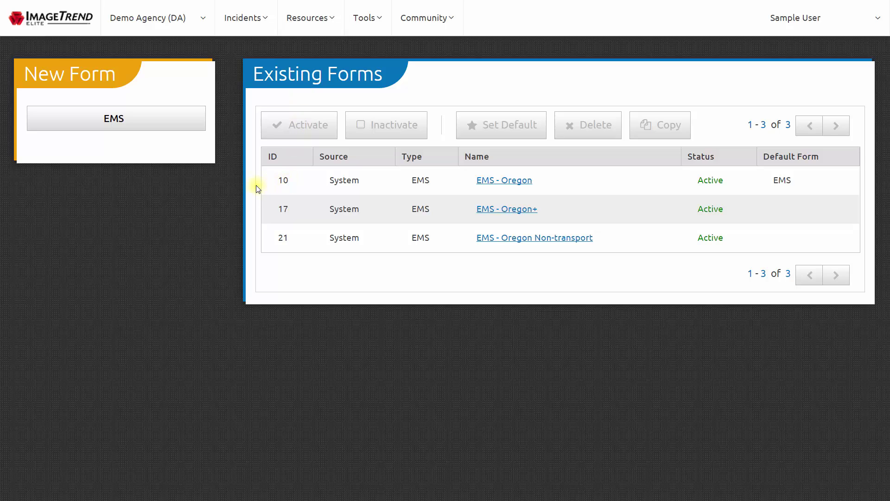
left_click(343, 182)
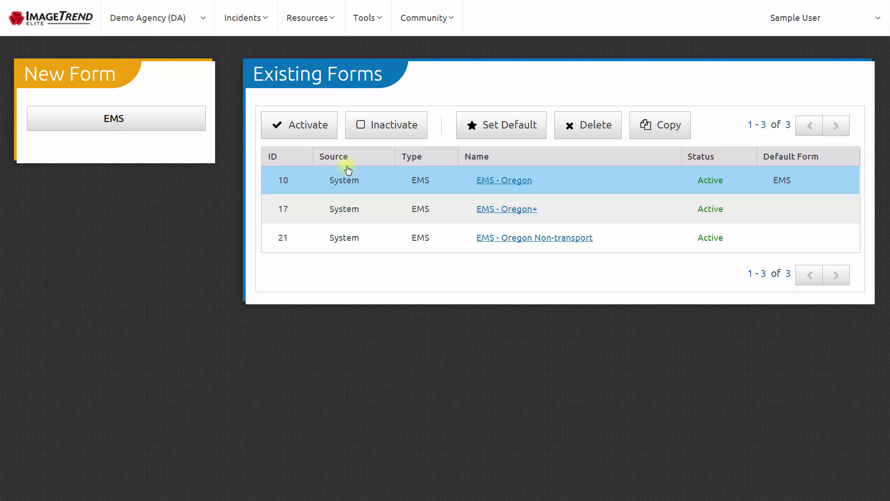
left_click(355, 189)
left_click(361, 207)
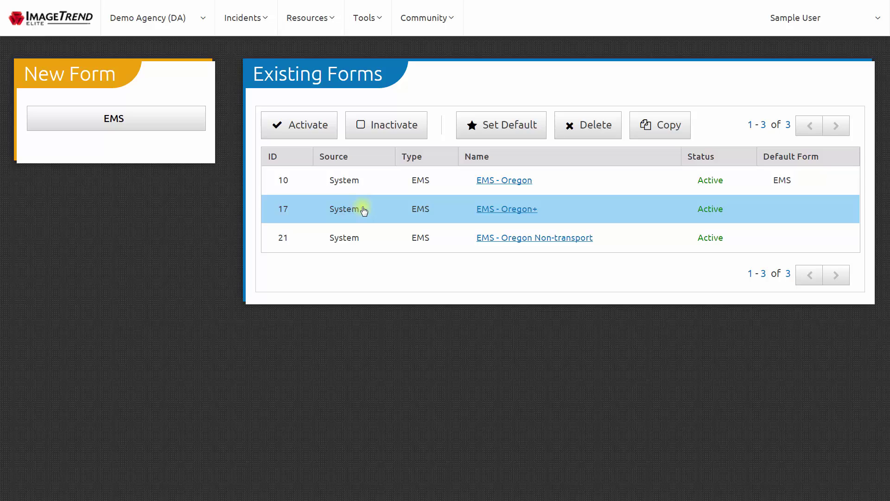
left_click(364, 210)
left_click(375, 238)
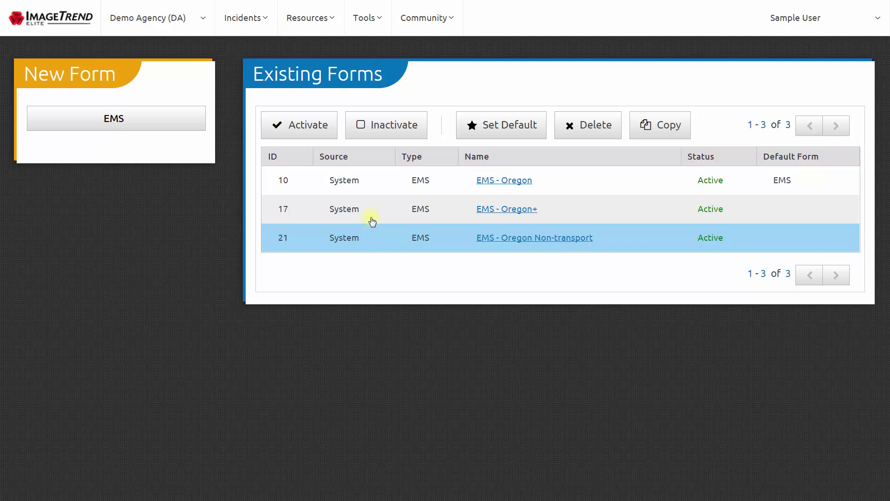
Make EMS - Oregon+ the default EMS form
left_click(372, 236)
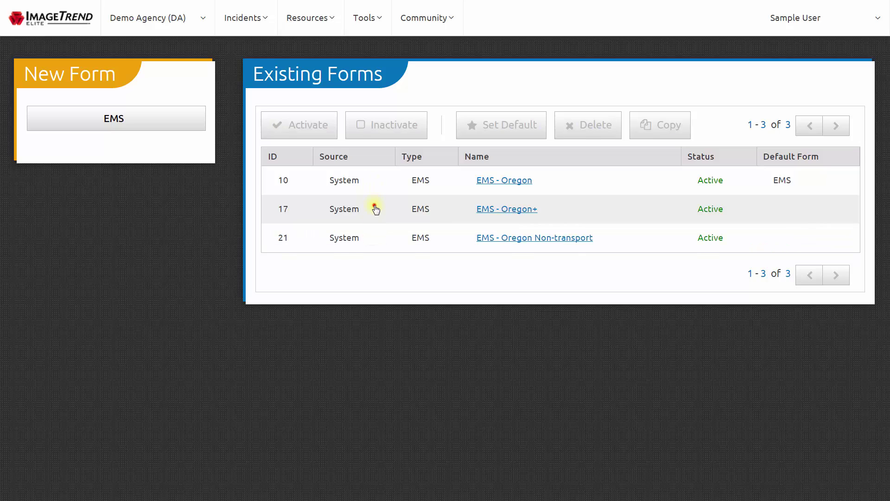
left_click(372, 206)
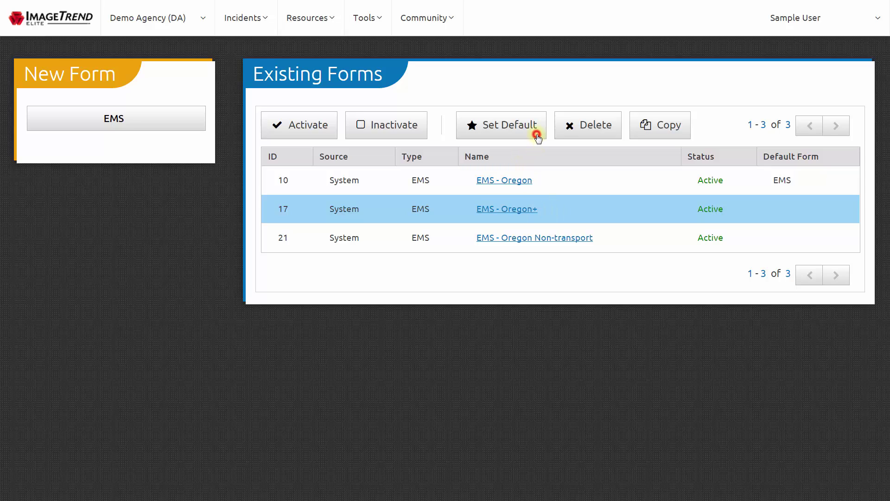
left_click(538, 137)
Inactivate the EMS - Oregon and EMS - Oregon Non-transport forms
left_click(420, 183)
left_click(412, 240)
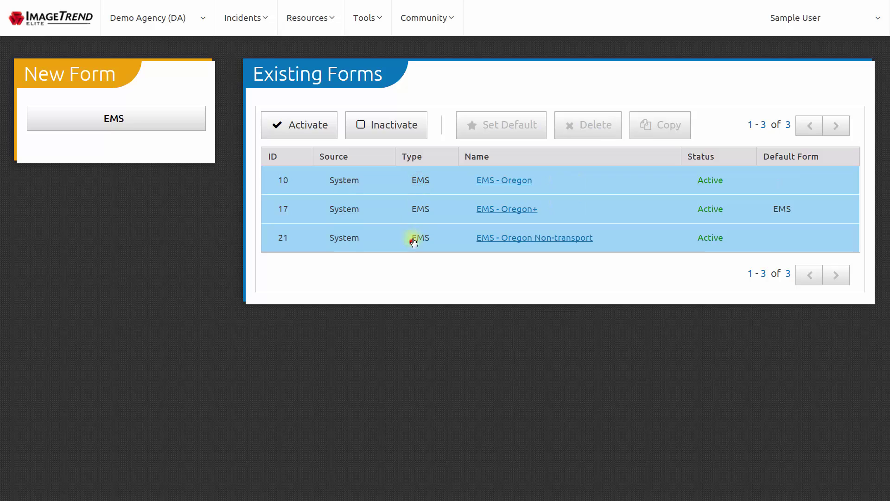
left_click(417, 213)
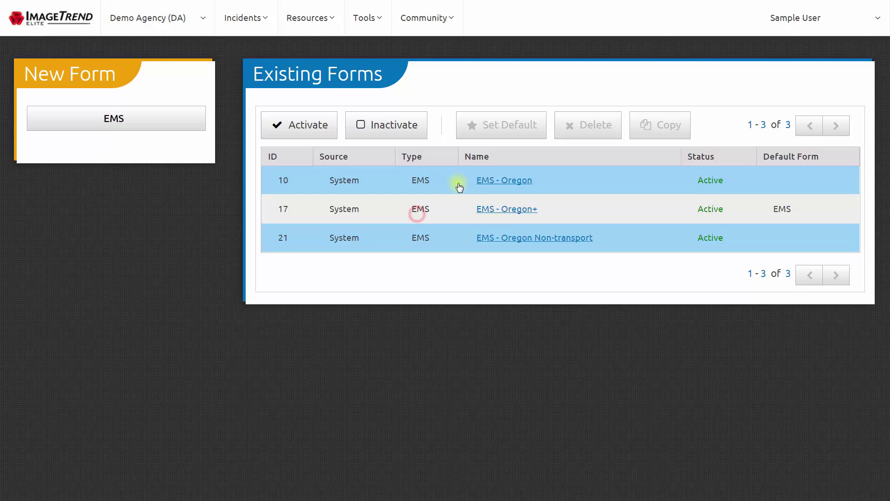
left_click(403, 126)
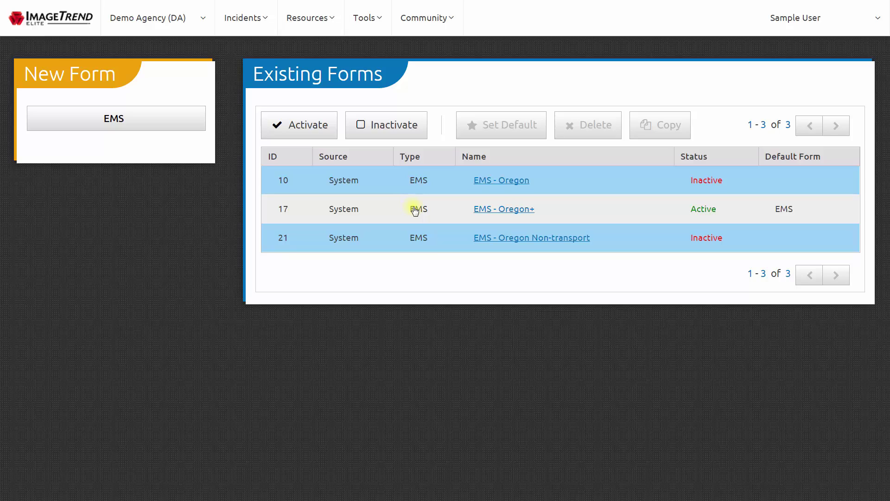
Adjust the form selection so only EMS - Oregon remains selected
left_click(388, 187)
left_click(386, 238)
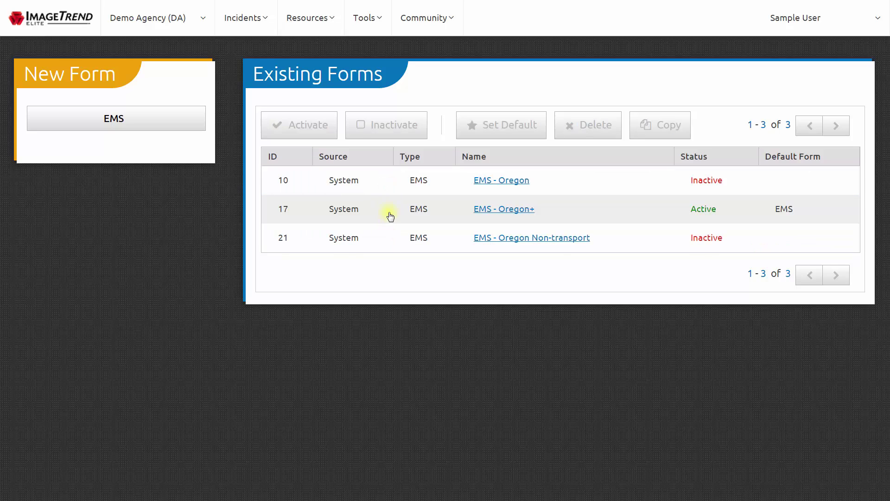
left_click(390, 214)
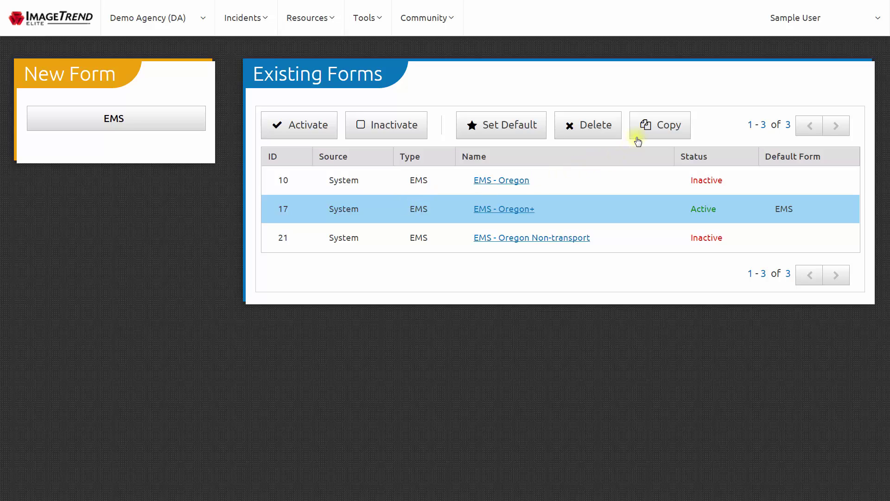
left_click(636, 177)
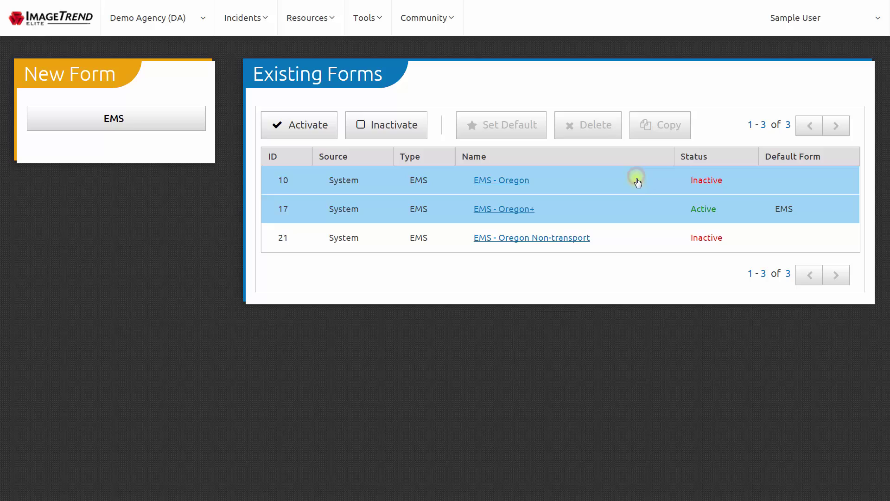
left_click(636, 203)
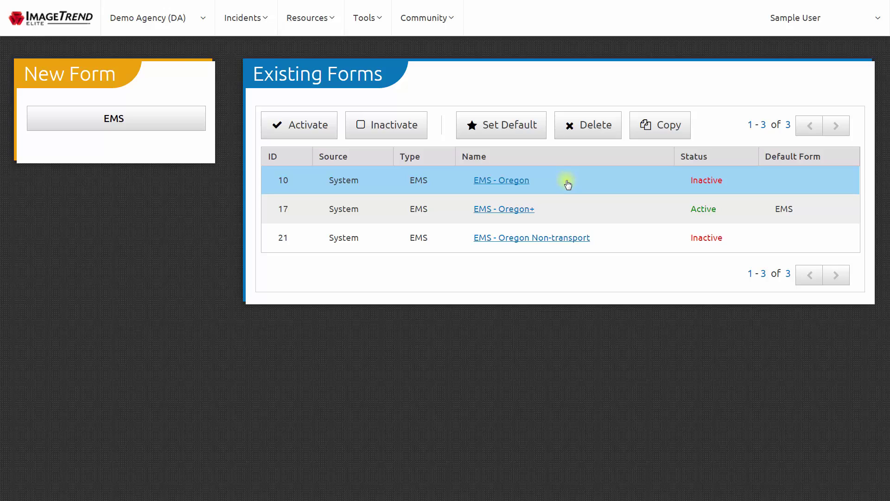
Copy the EMS - Oregon form as a new form named 'Demo Agency Form'
triple_click(513, 180)
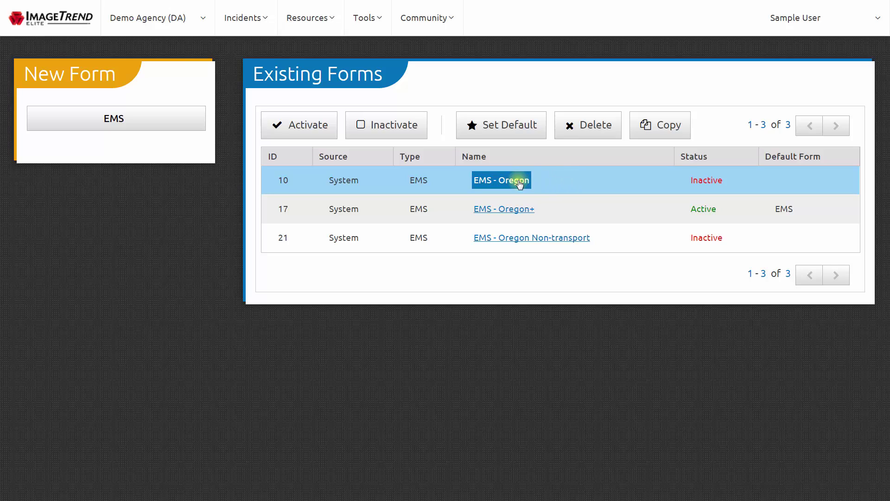
left_click(677, 135)
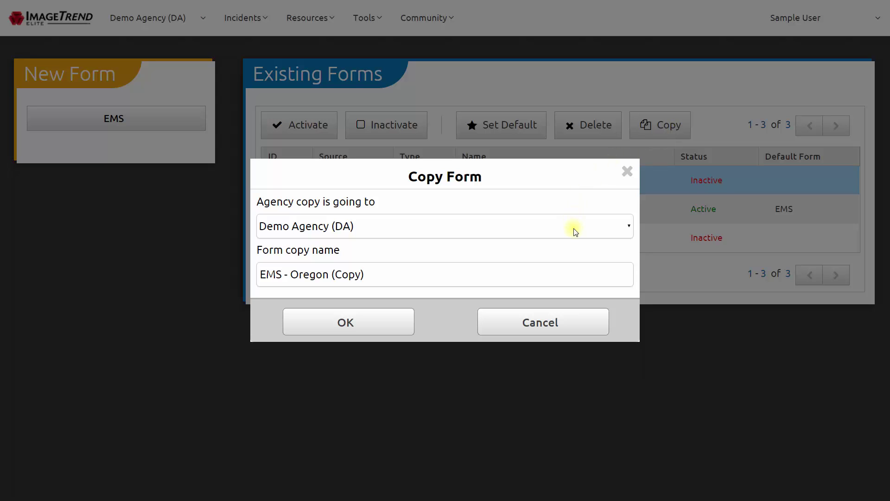
left_click(556, 277)
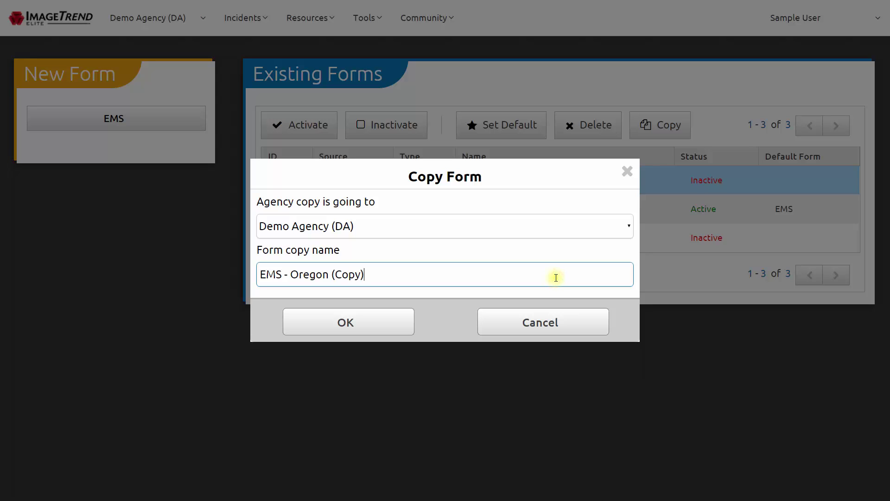
key("ctrl+a")
type("Dem")
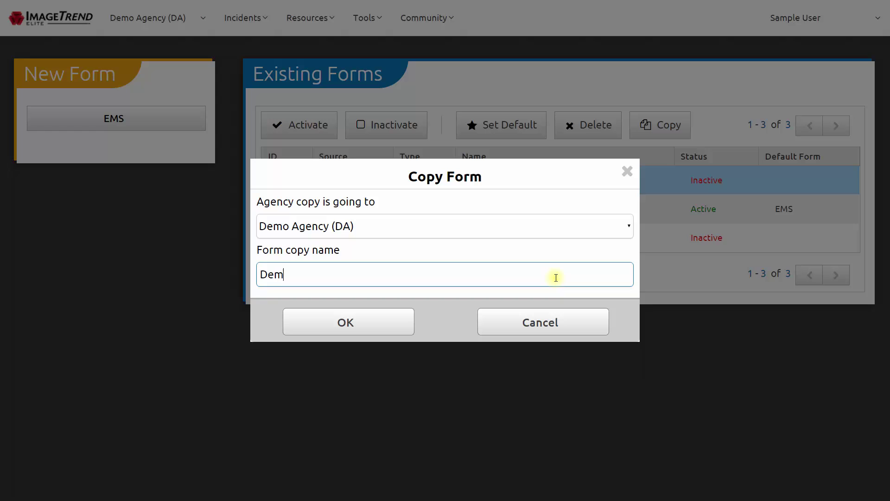
type("o Agency Form")
left_click(383, 320)
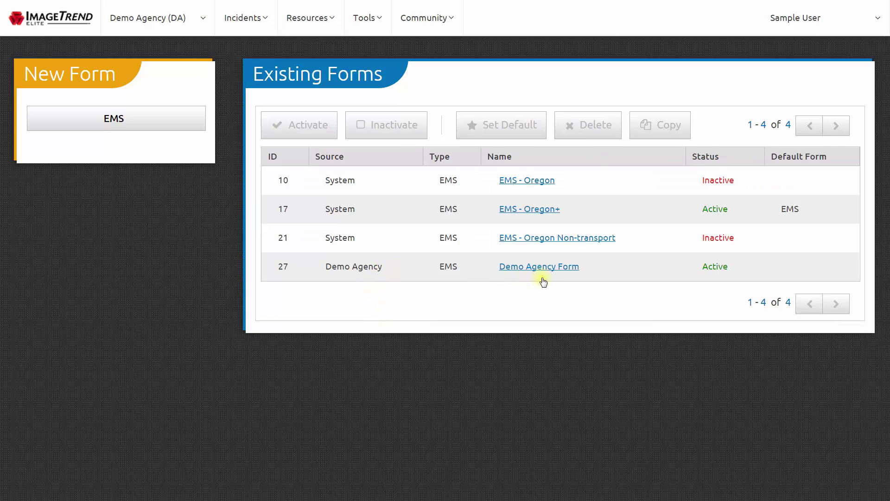
left_click(533, 265)
Open Demo Agency Form for editing and filter the dataset fields by 'dispatch'
left_click(526, 271)
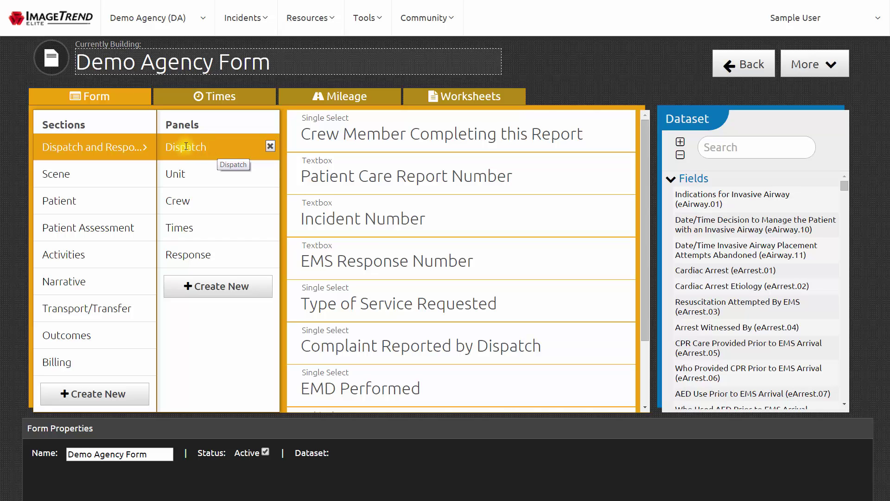
left_click(745, 150)
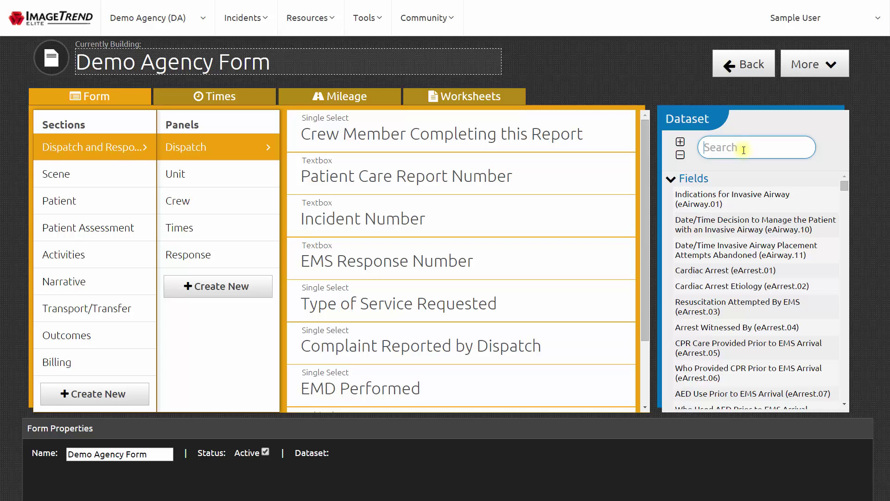
type("dispatch")
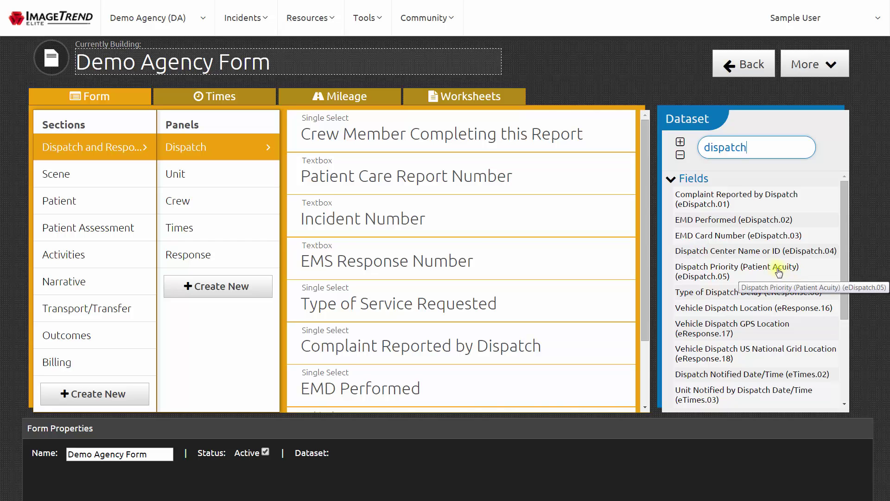
Add the EMD Card Number (eDispatch.03) textbox to the form's Dispatch panel
left_click(735, 239)
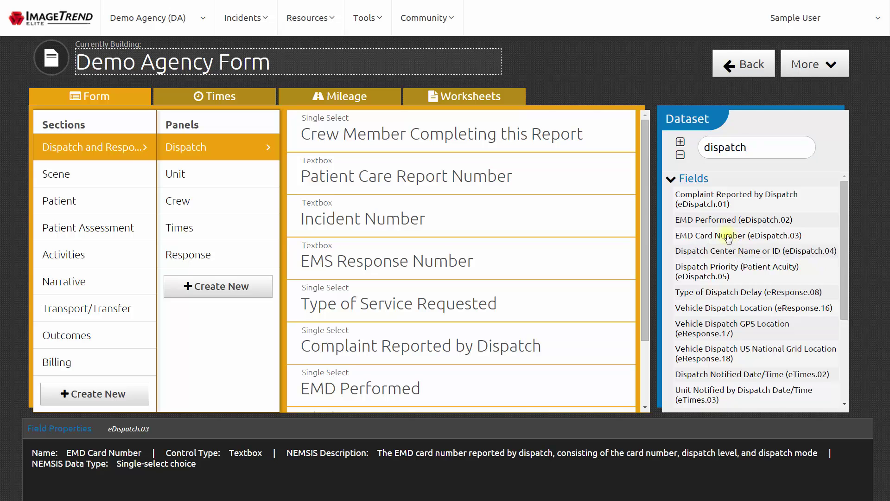
left_click_drag(728, 238, 540, 388)
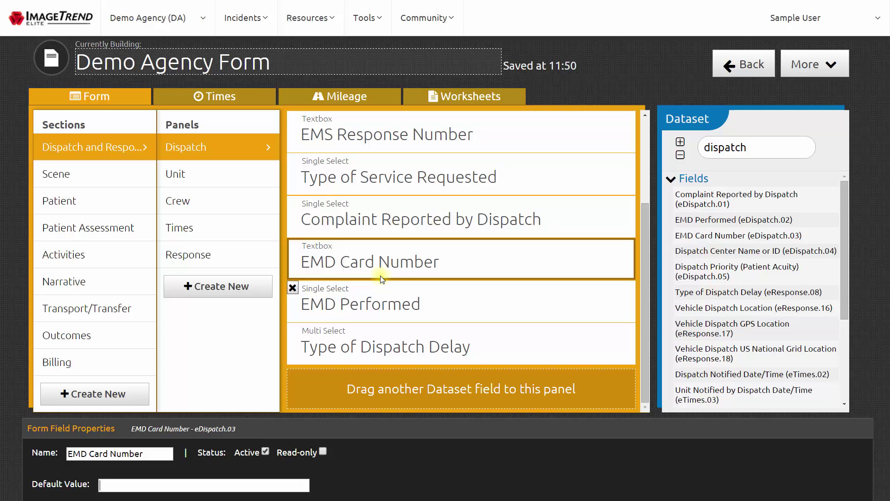
left_click(275, 123)
left_click(217, 100)
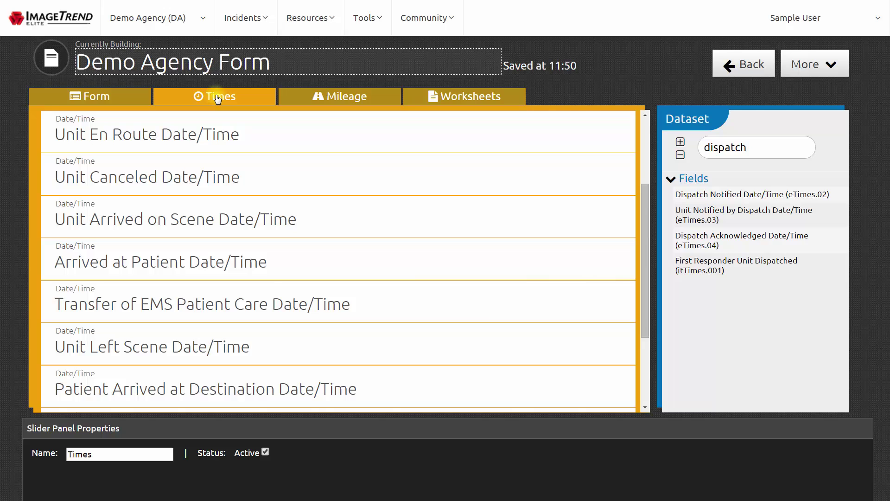
View the form's Mileage tab, then its empty Worksheets tab
left_click(344, 99)
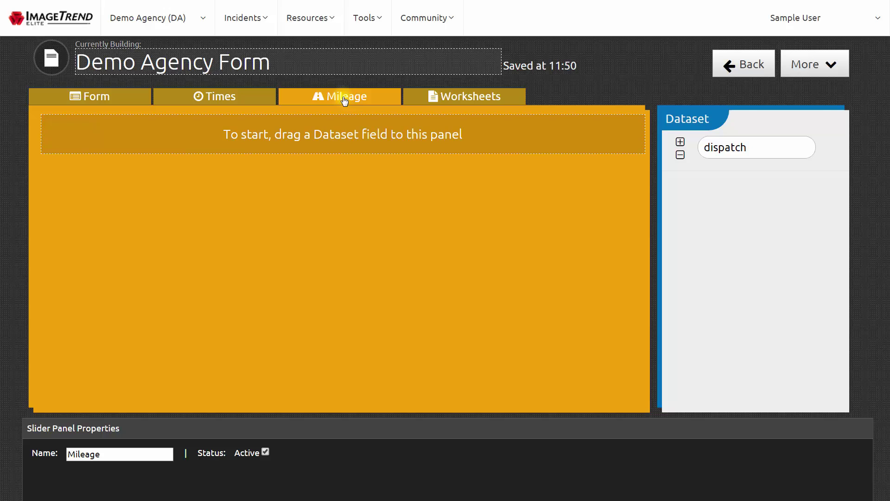
left_click(441, 96)
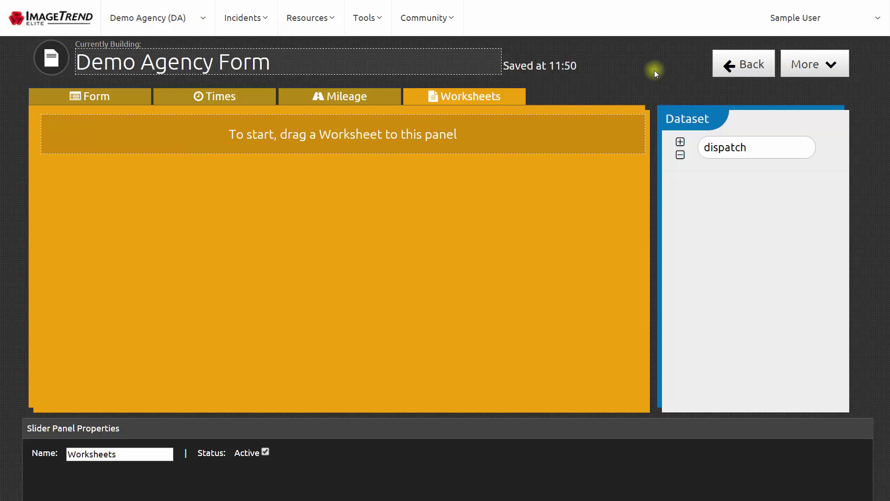
Leave the form builder and go to the EMS Incident List
left_click(743, 66)
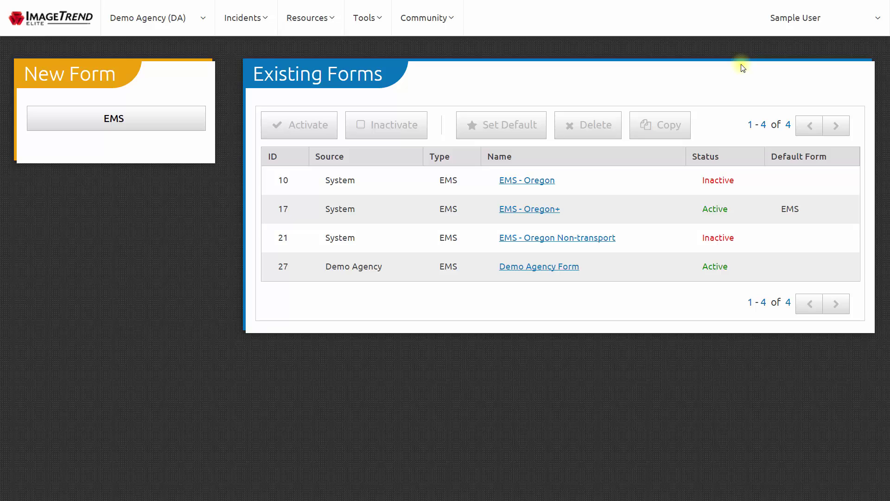
left_click(259, 30)
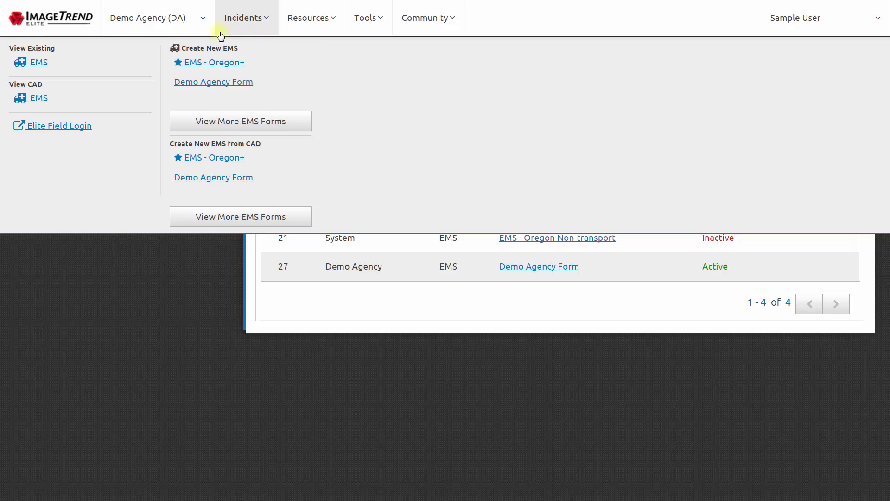
left_click(60, 68)
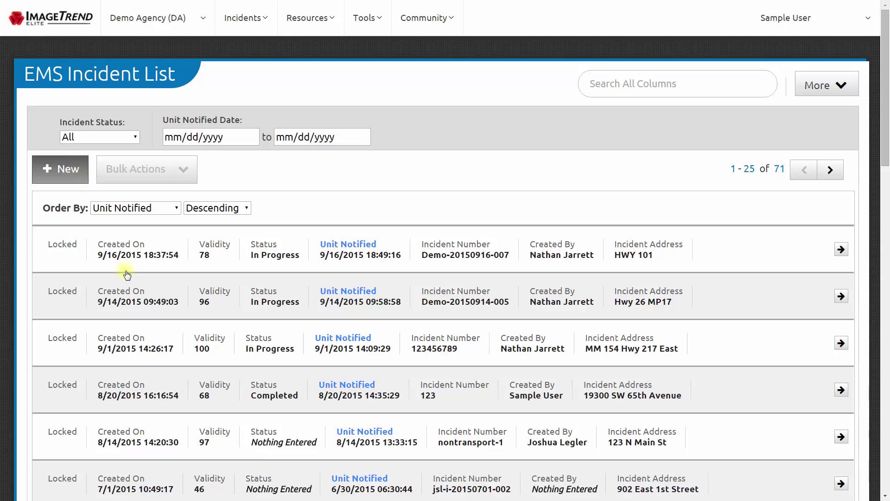
left_click(174, 208)
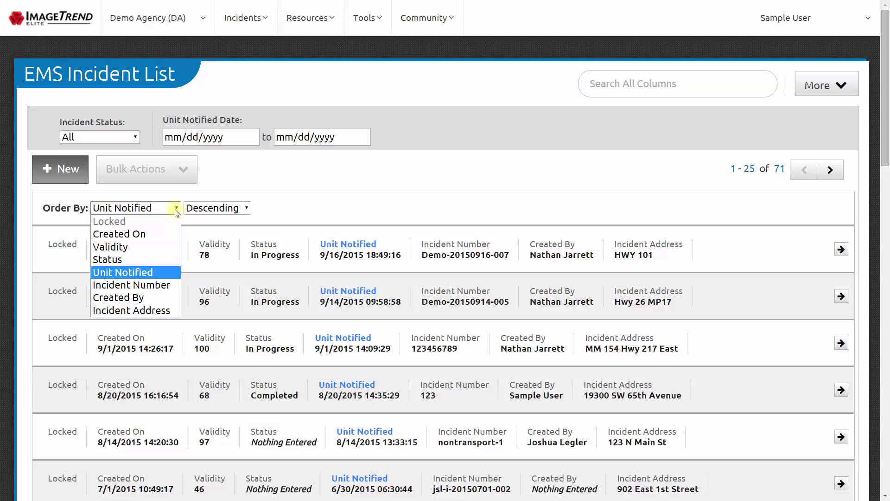
left_click(176, 211)
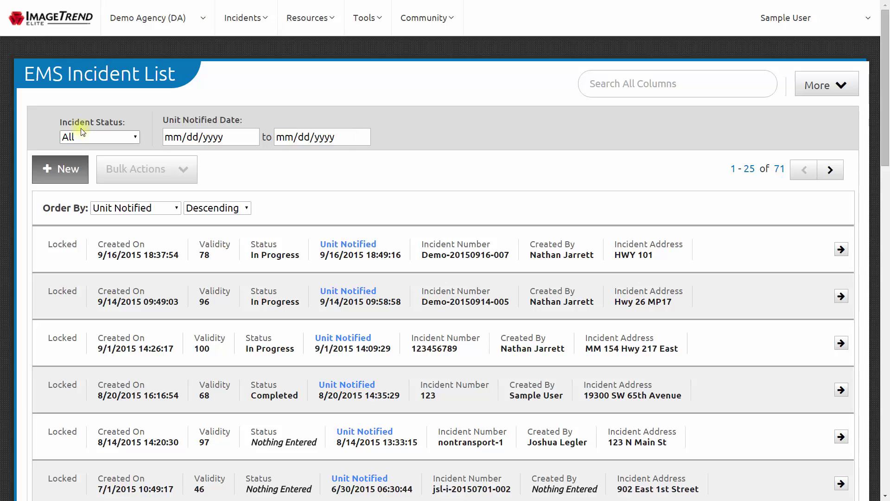
left_click(118, 139)
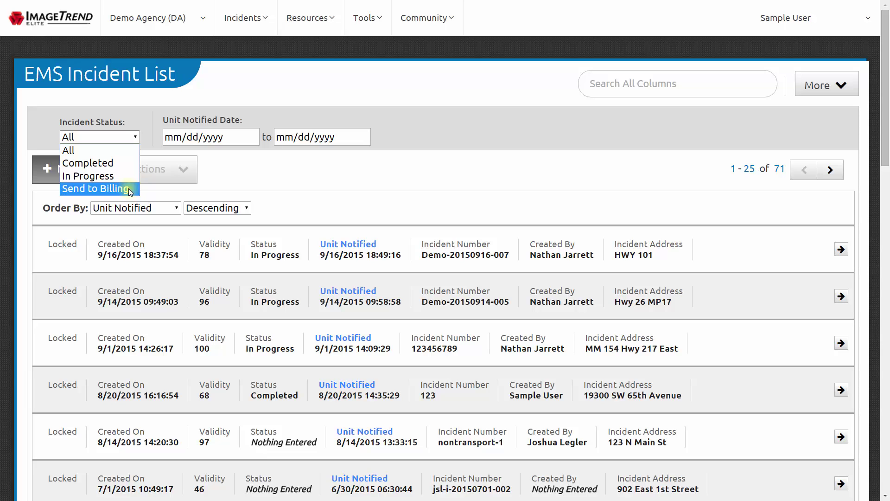
key("Up")
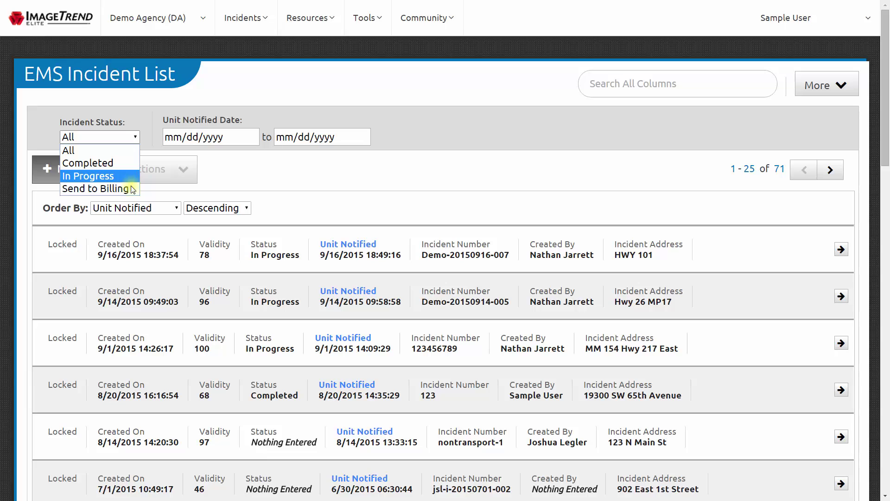
key("Up")
key("Up")
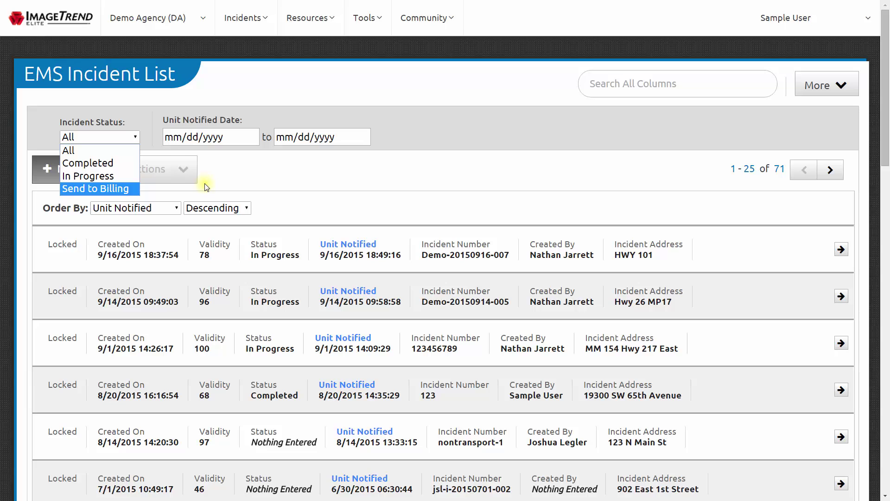
left_click(250, 183)
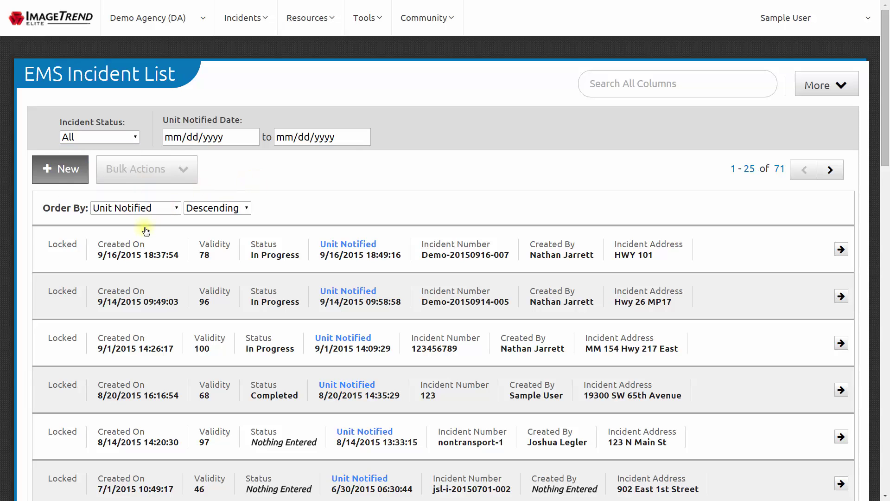
Select the 9/16, 9/14, 9/1 and 8/20/2015 incidents and review their bulk actions
left_click(99, 261)
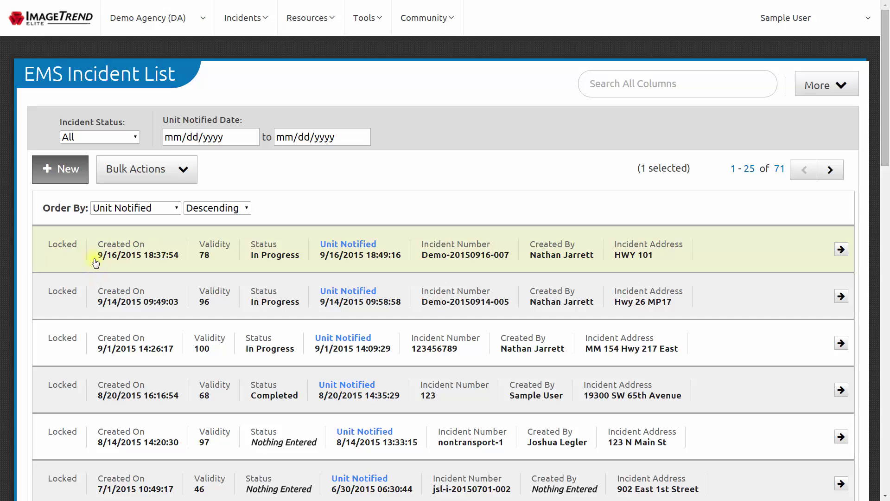
left_click(96, 263)
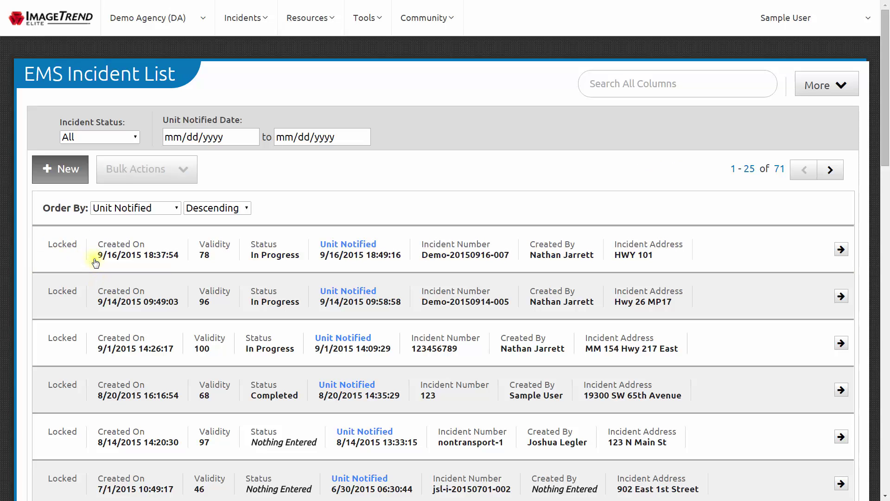
left_click(95, 262)
left_click(97, 289)
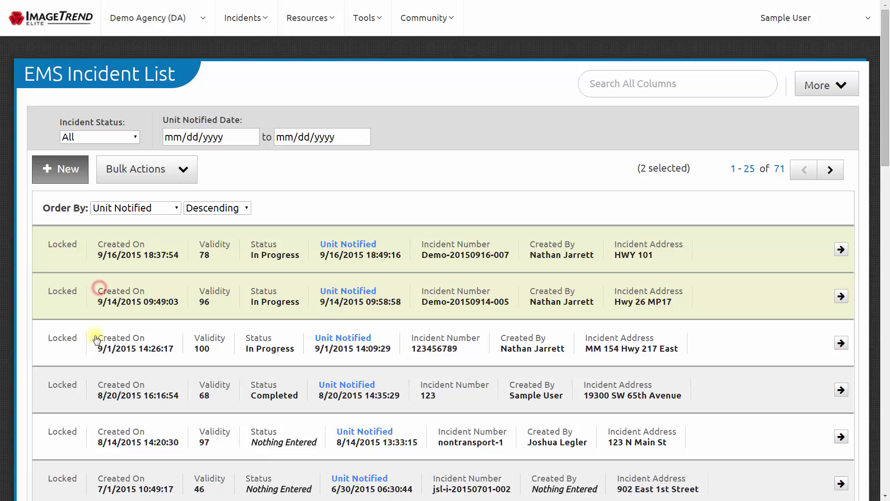
left_click(94, 342)
left_click(90, 401)
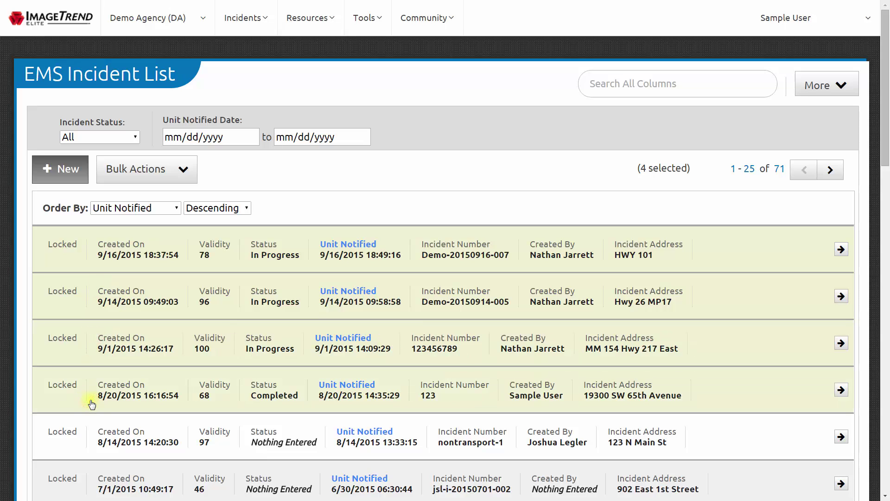
left_click(179, 172)
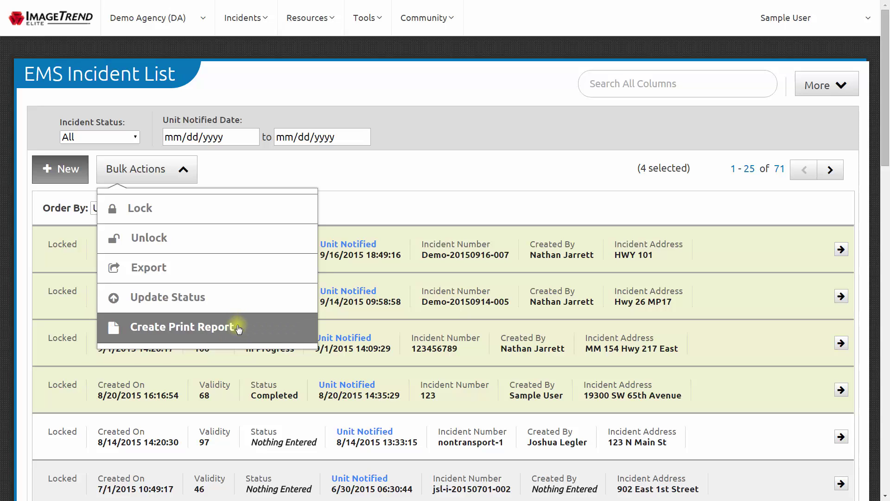
left_click(332, 211)
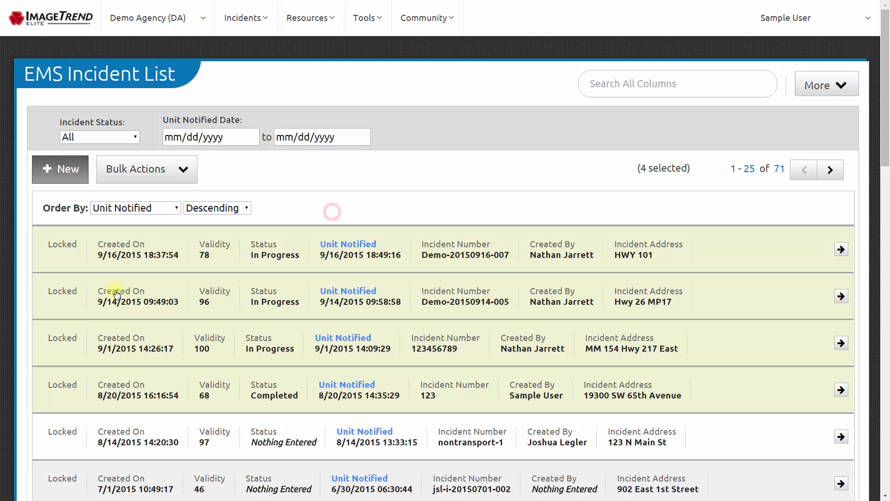
Narrow the selection to the 8/20/2015 incident and show its Bulk Actions
left_click(80, 295)
left_click(79, 338)
left_click(82, 377)
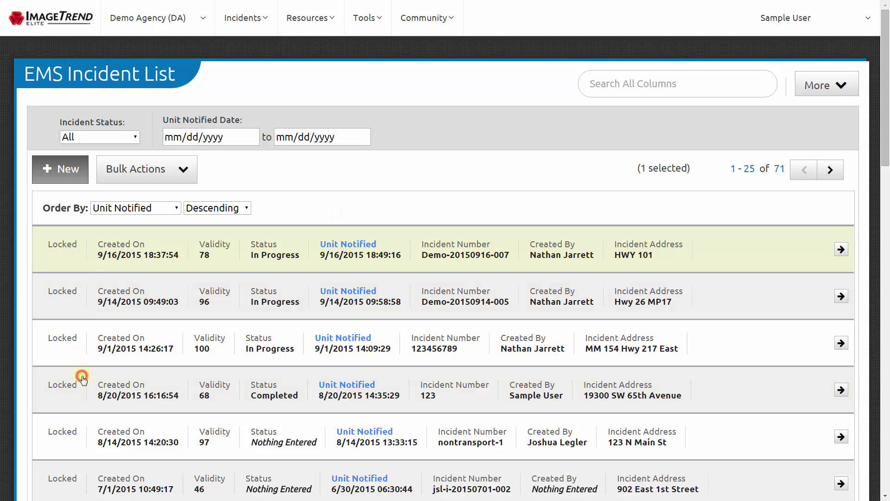
left_click(89, 248)
left_click(64, 402)
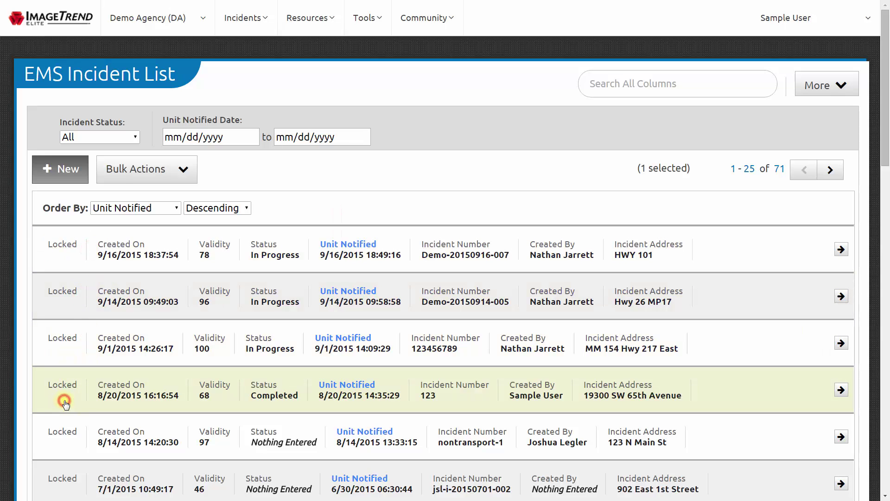
left_click(181, 172)
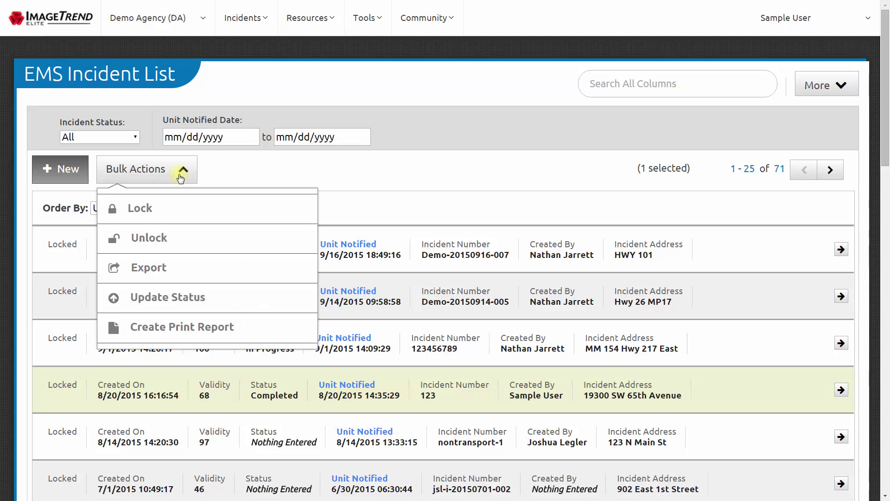
Create a Print View report of the incident with the Oregon EMS Patient Care Report template
left_click(198, 336)
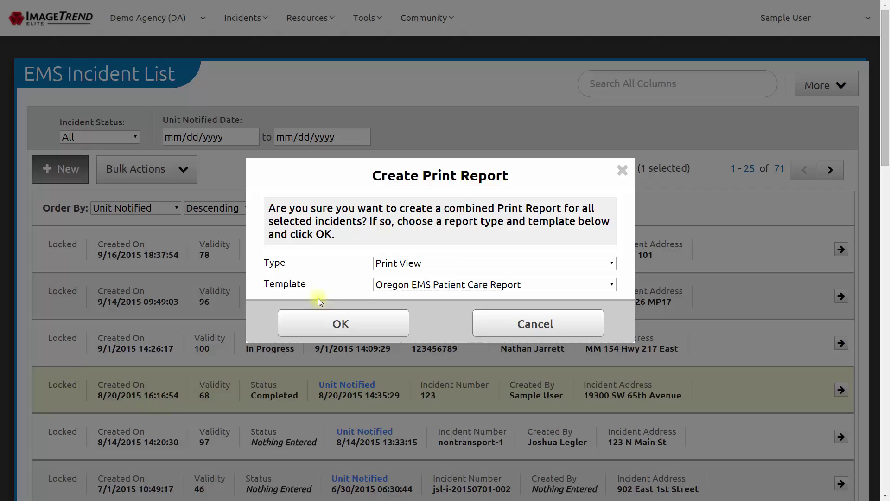
left_click(582, 264)
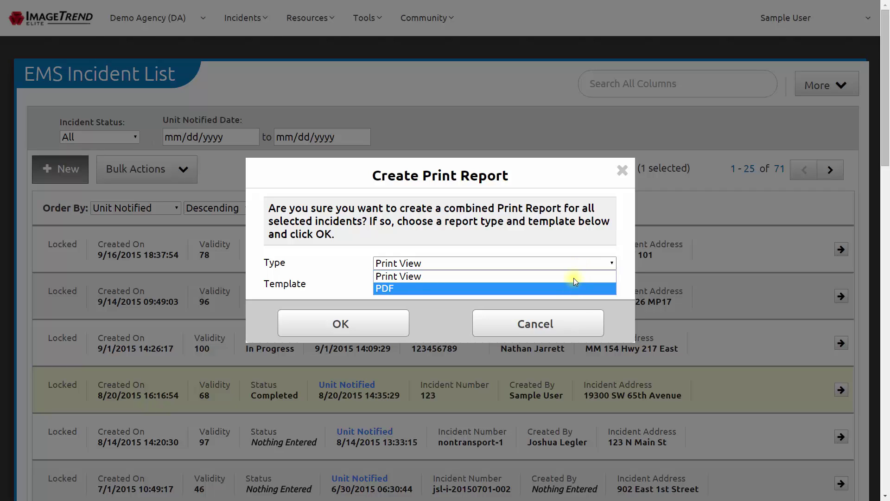
left_click(577, 261)
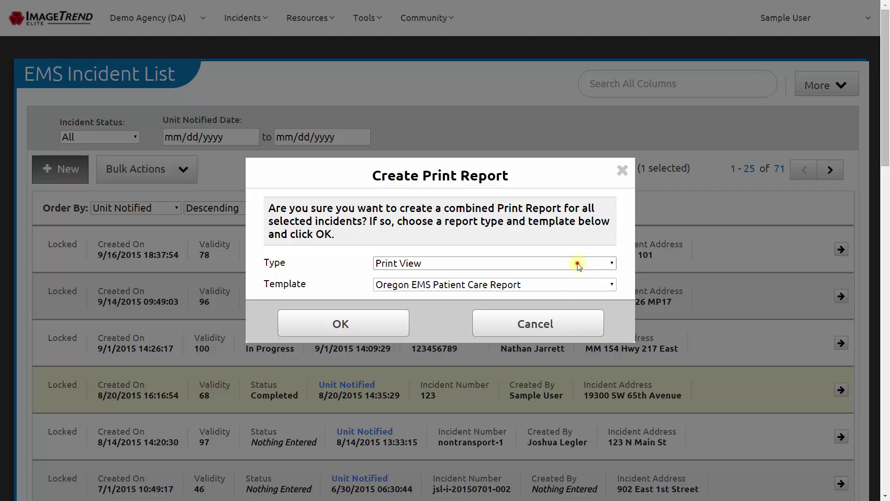
left_click(558, 285)
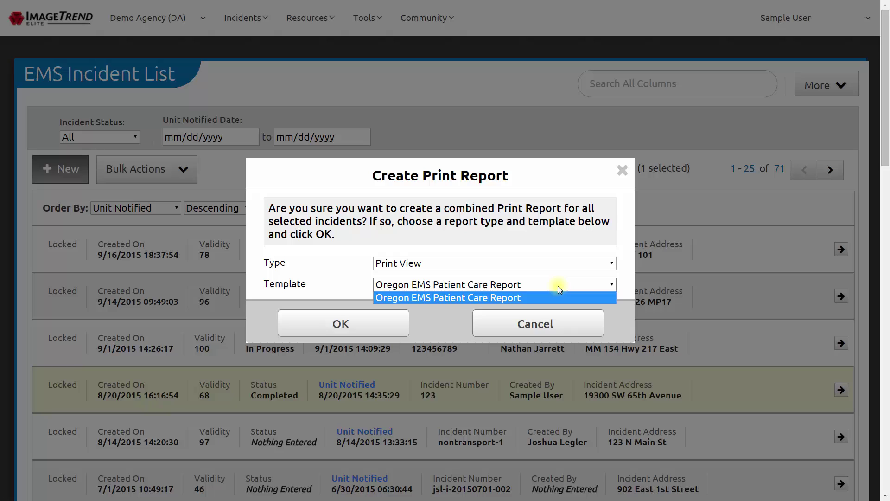
left_click(557, 286)
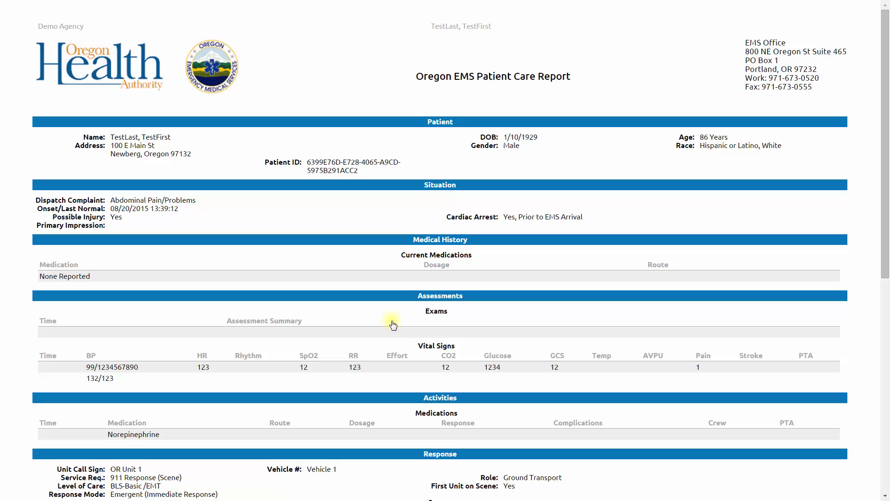
Close the patient care report print view to return to the 71-incident EMS Incident List
key("ctrl+w")
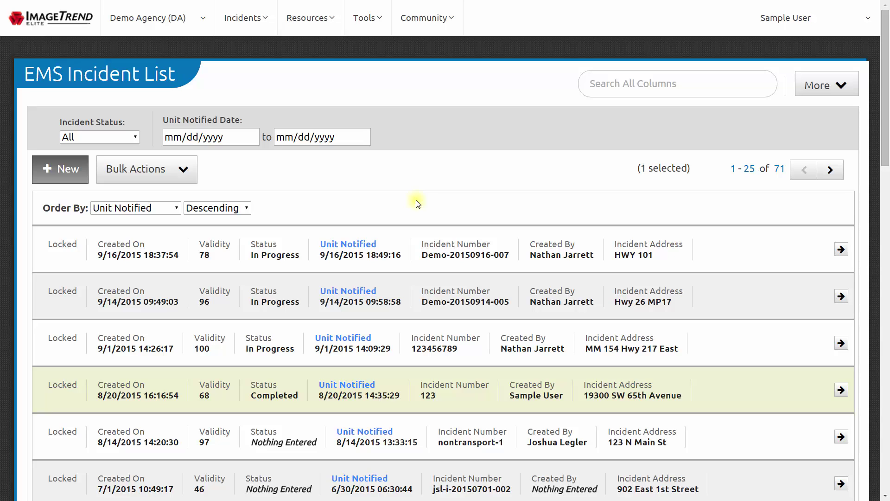
Launch Report Writer from the Tools navigation menu
left_click(378, 23)
left_click(95, 60)
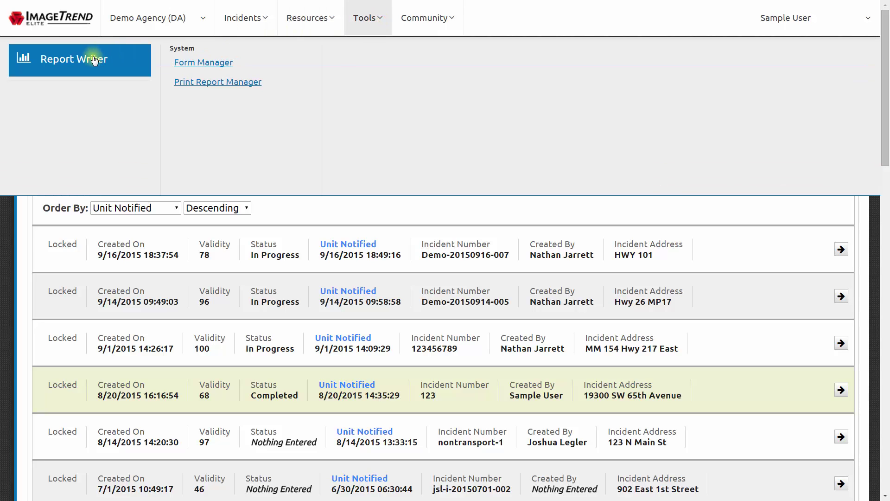